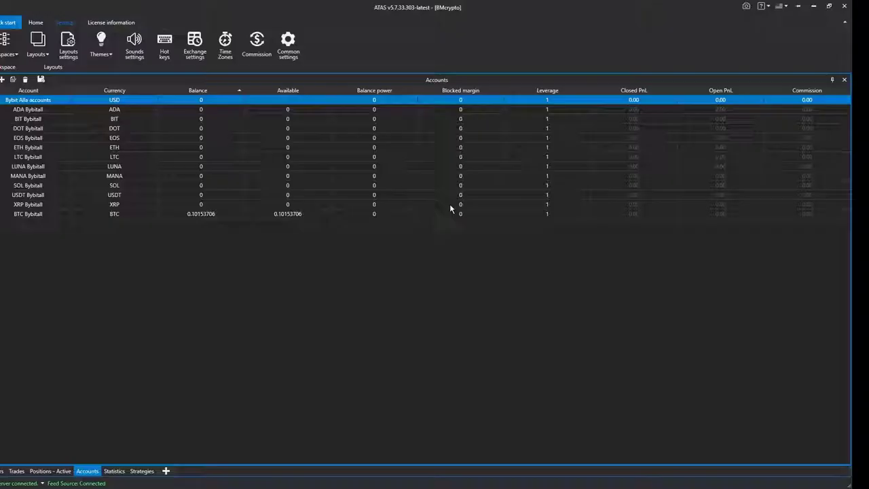
# - Load the saved Altcoins layout into the current workspace
pyautogui.click(4, 47)
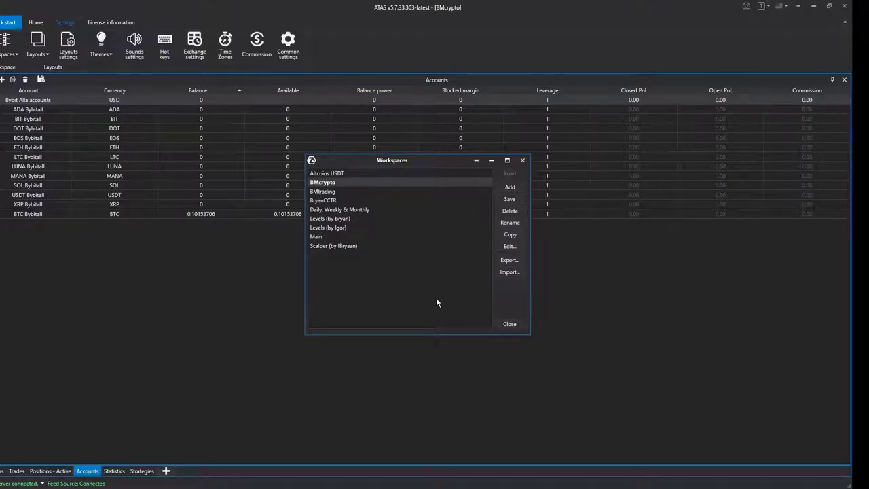
pyautogui.click(510, 324)
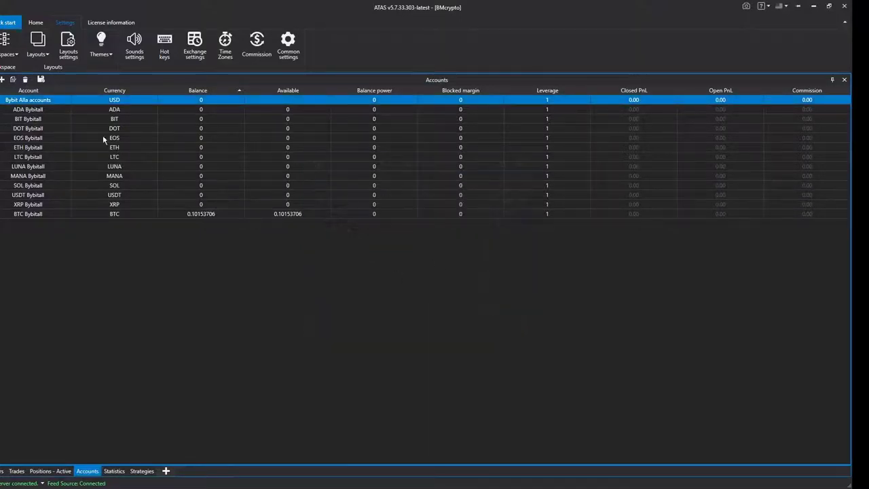
pyautogui.click(69, 46)
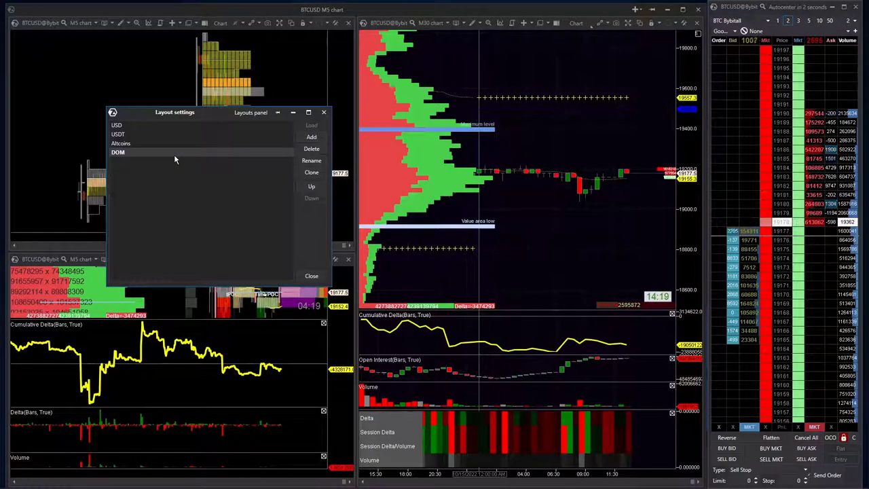
pyautogui.click(129, 143)
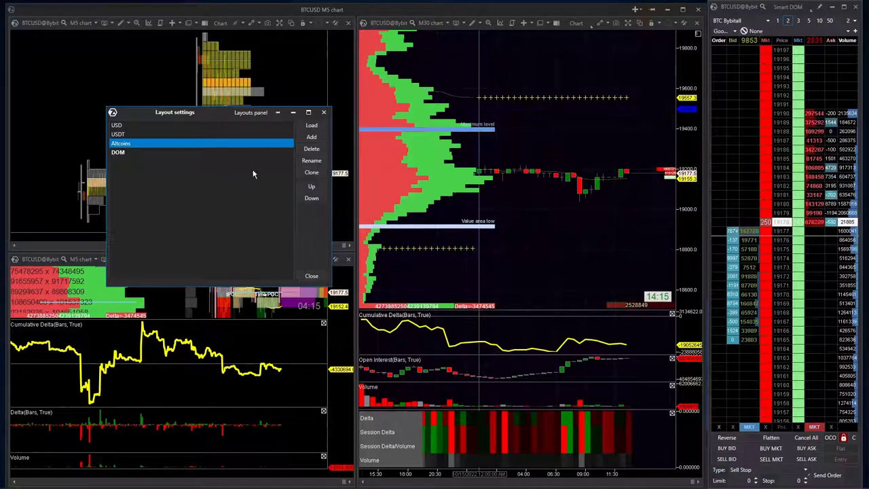
pyautogui.click(312, 127)
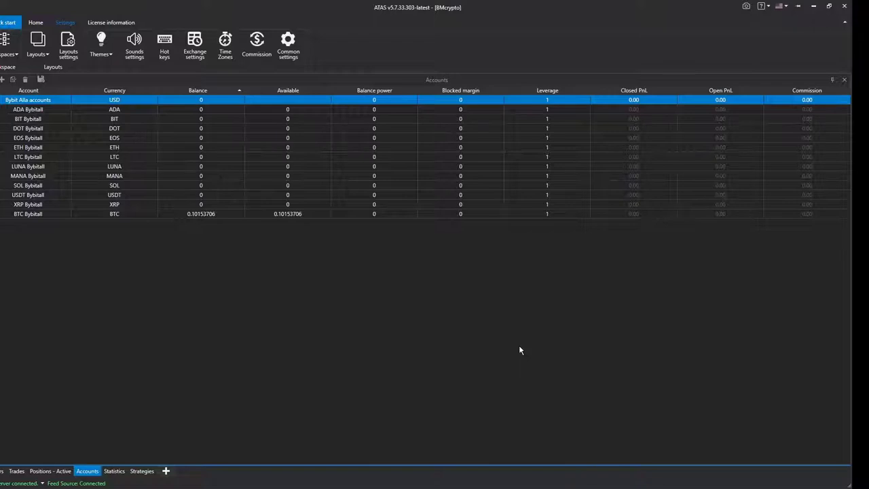
# - Save the current workspace and add a new workspace named NewWorkspace
pyautogui.click(8, 42)
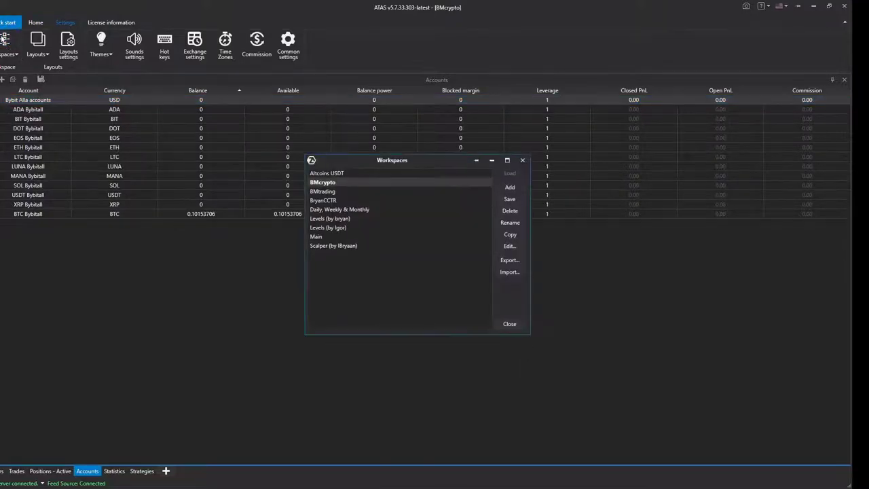
pyautogui.click(503, 186)
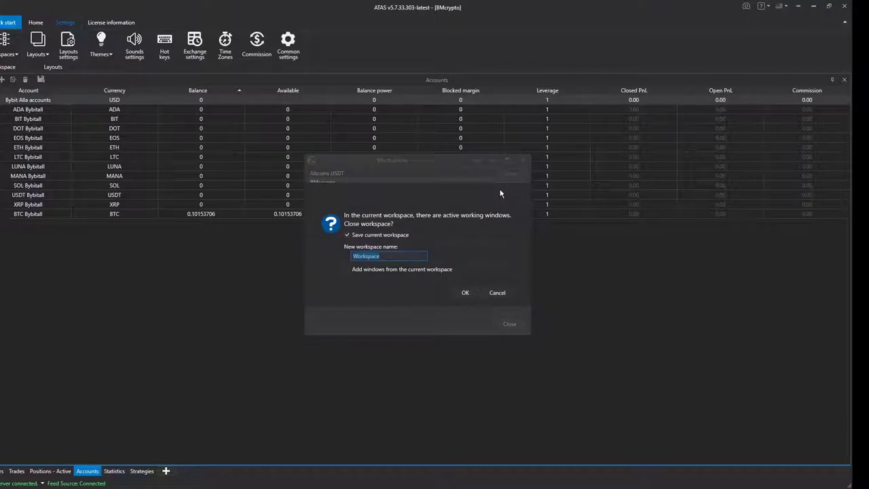
pyautogui.write('NewWorksp')
pyautogui.click(466, 292)
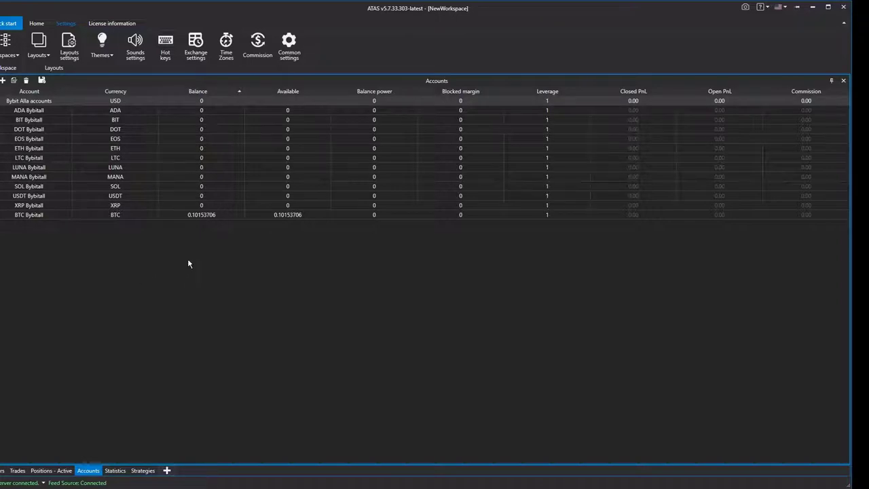
# - Add layouts BTCBybit and ETHBybit, then load BTCBybit
pyautogui.click(67, 49)
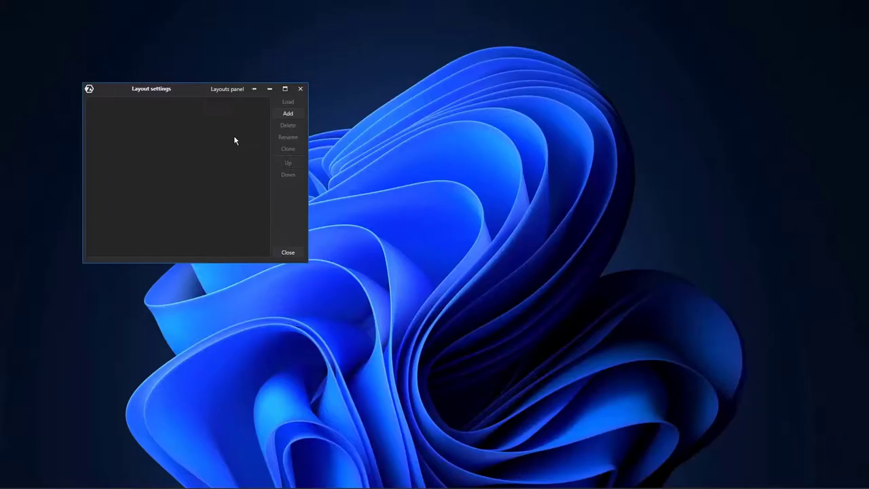
pyautogui.click(288, 114)
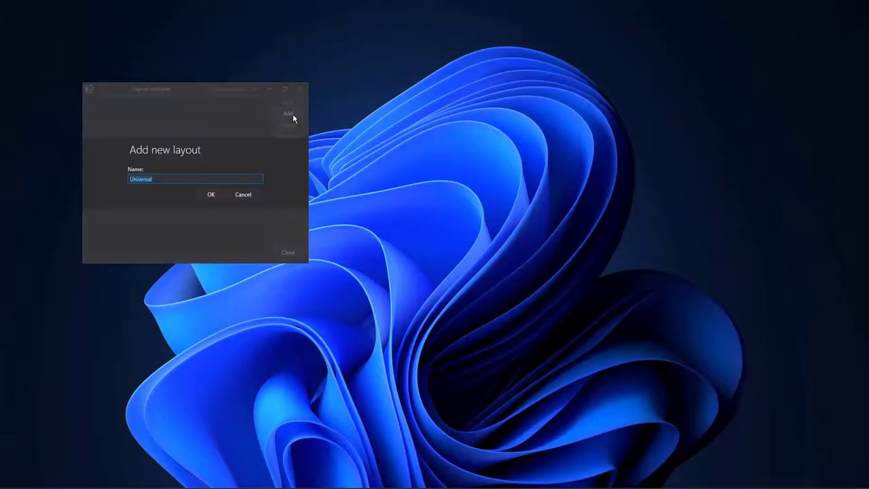
pyautogui.write('BTCbybit')
pyautogui.click(205, 196)
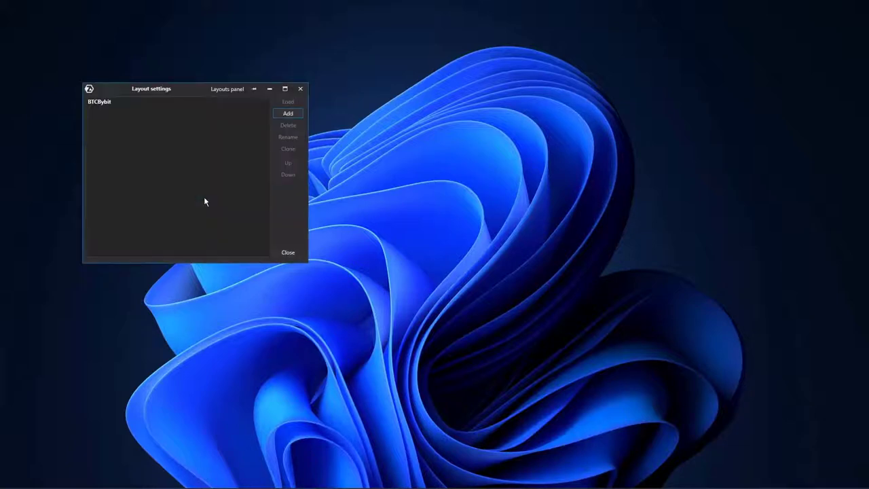
pyautogui.click(299, 115)
pyautogui.write('ETHBybit')
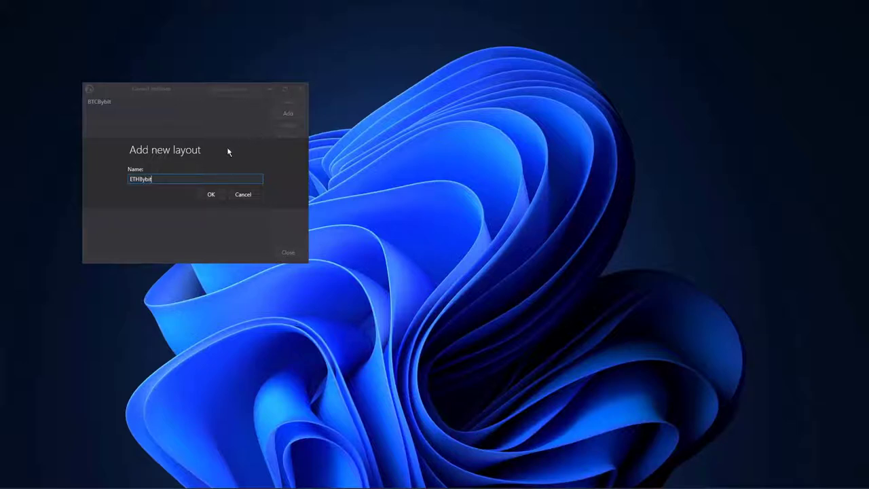
pyautogui.click(211, 195)
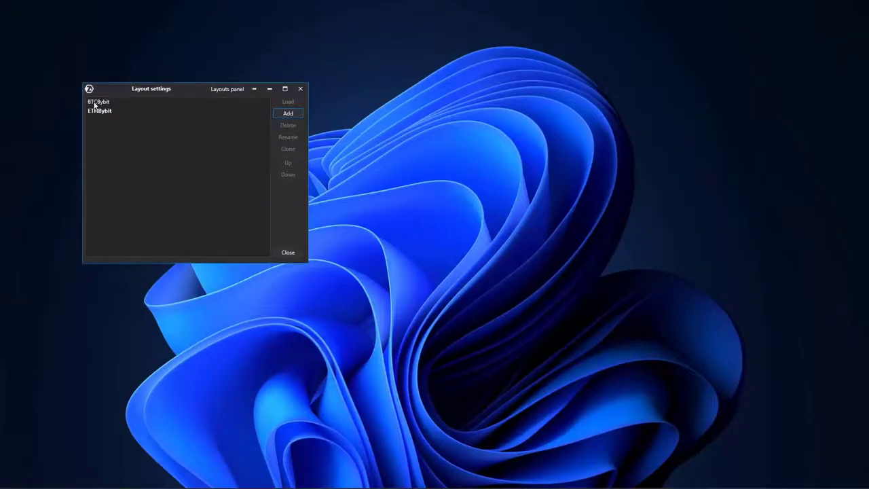
pyautogui.click(95, 103)
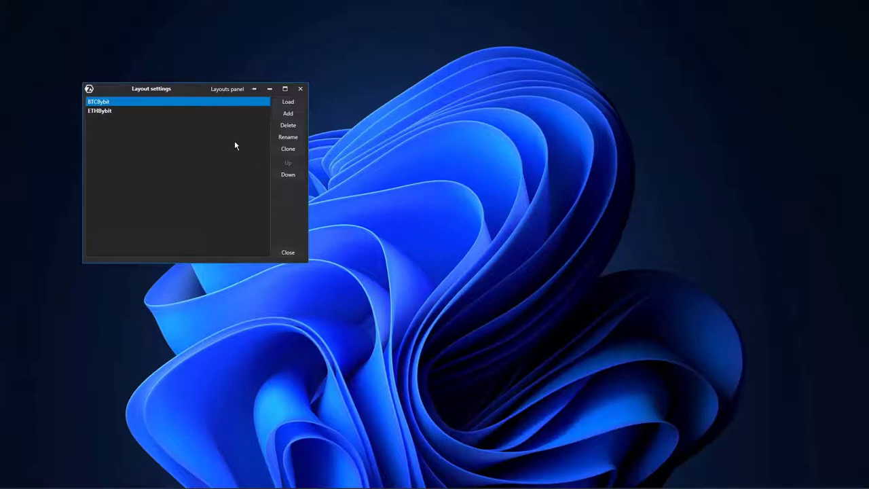
pyautogui.click(288, 102)
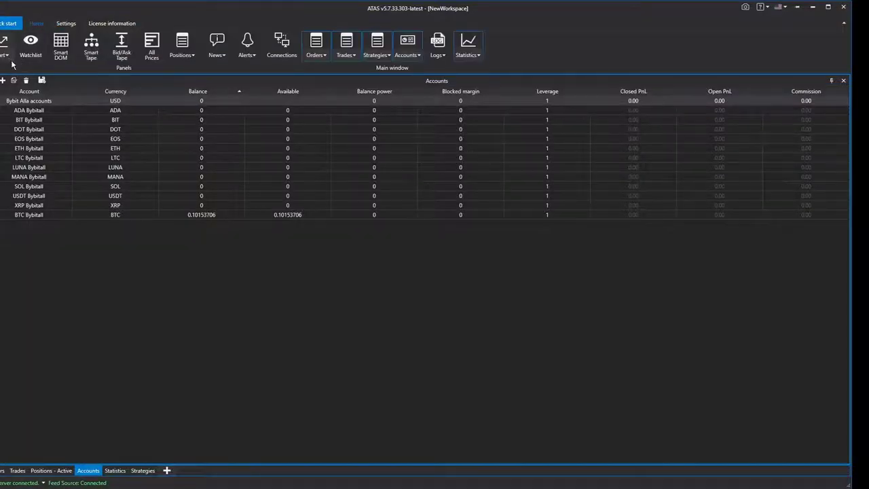
# - Open three BTCUSD@Bybit charts, two using the 06 - Classic Daily TPO and OrderflowBryan templates
pyautogui.click(5, 55)
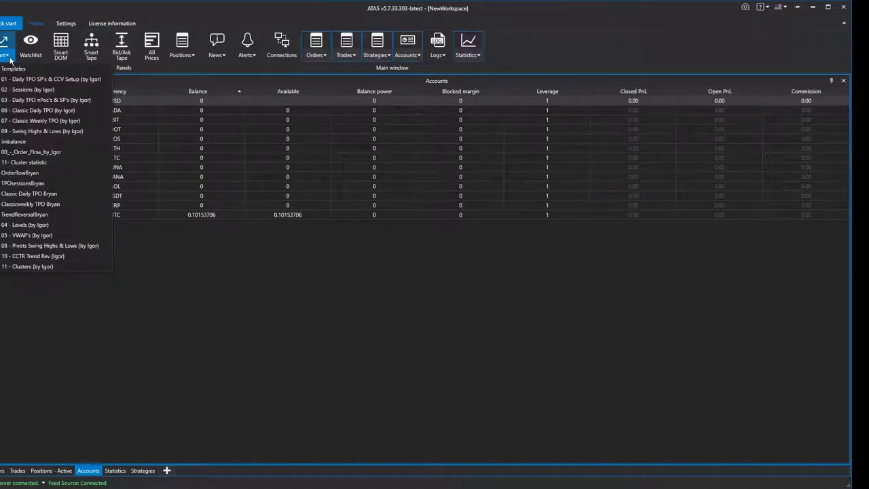
pyautogui.click(38, 93)
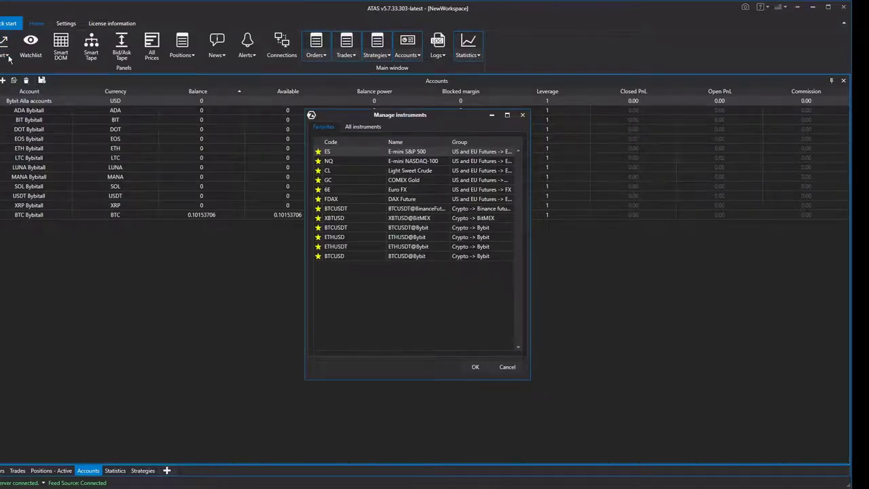
pyautogui.doubleClick(334, 257)
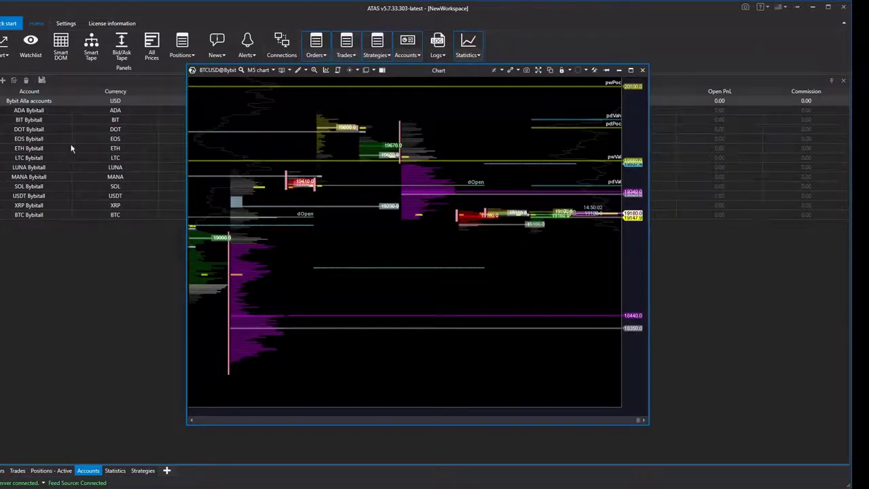
pyautogui.click(9, 59)
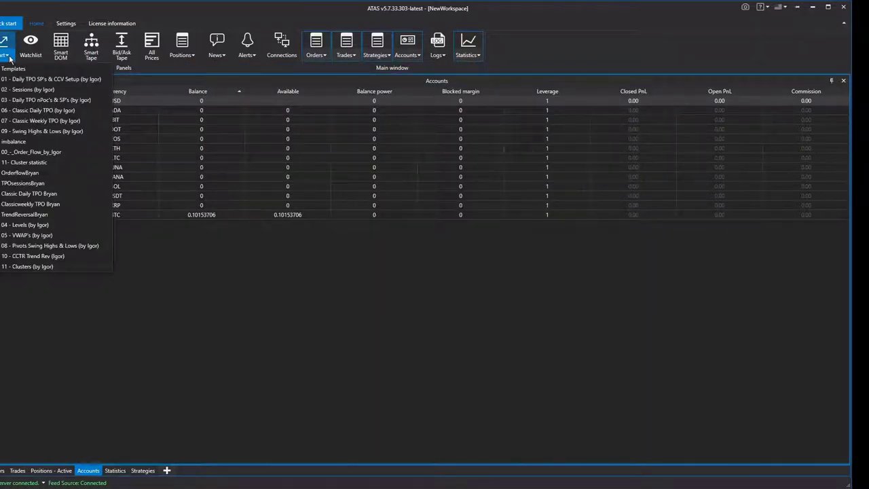
pyautogui.click(21, 110)
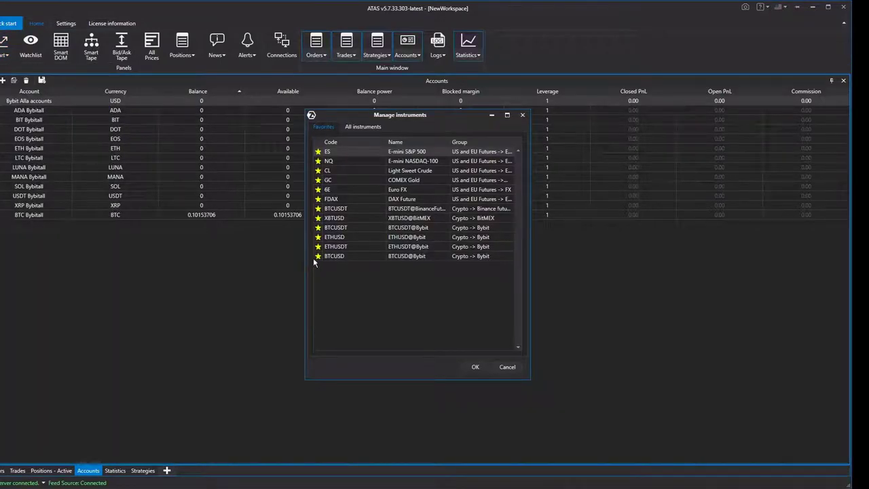
pyautogui.click(333, 259)
pyautogui.click(474, 367)
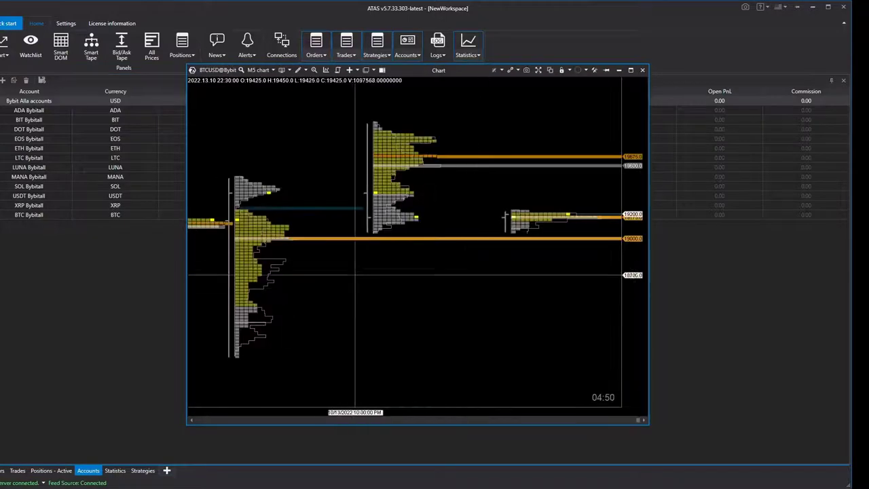
pyautogui.click(8, 55)
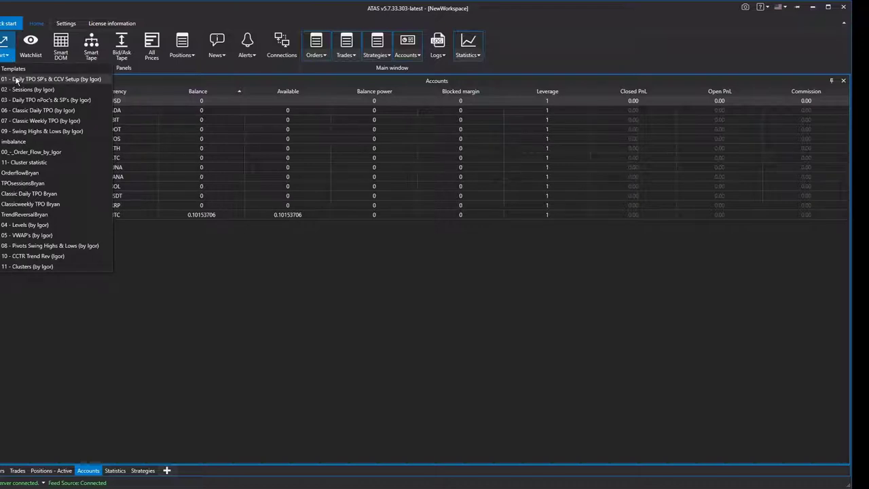
pyautogui.click(23, 174)
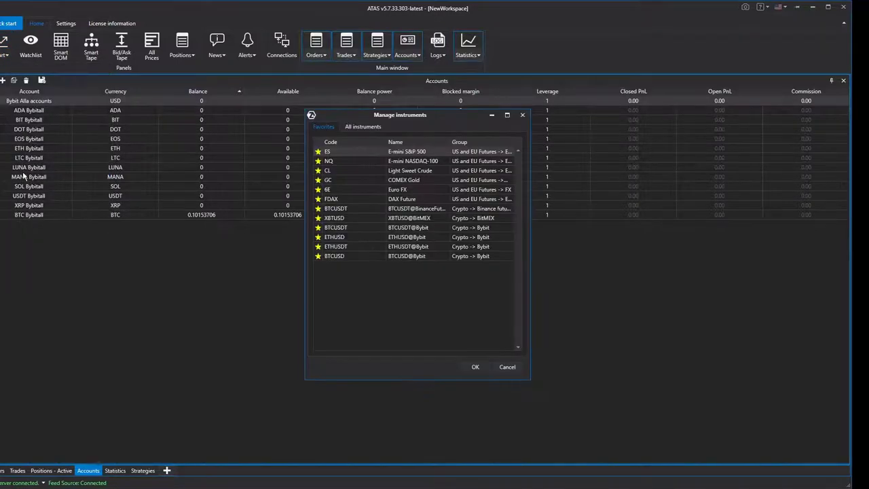
pyautogui.click(332, 261)
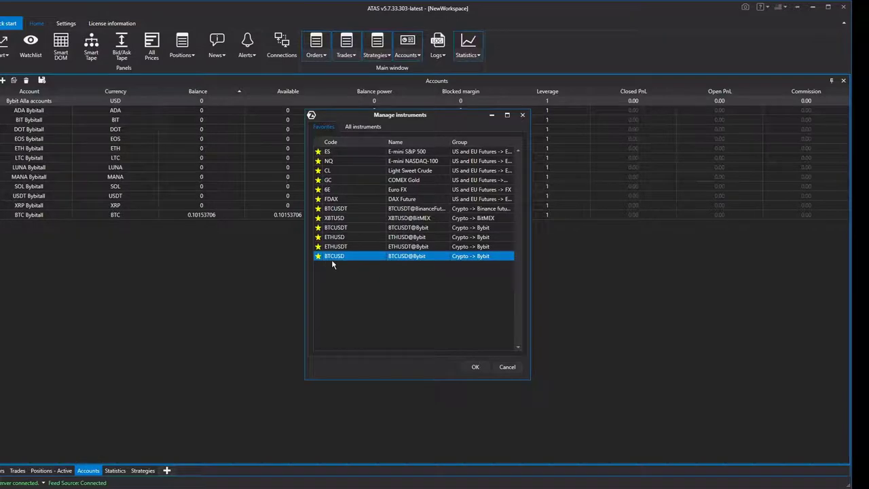
pyautogui.click(476, 366)
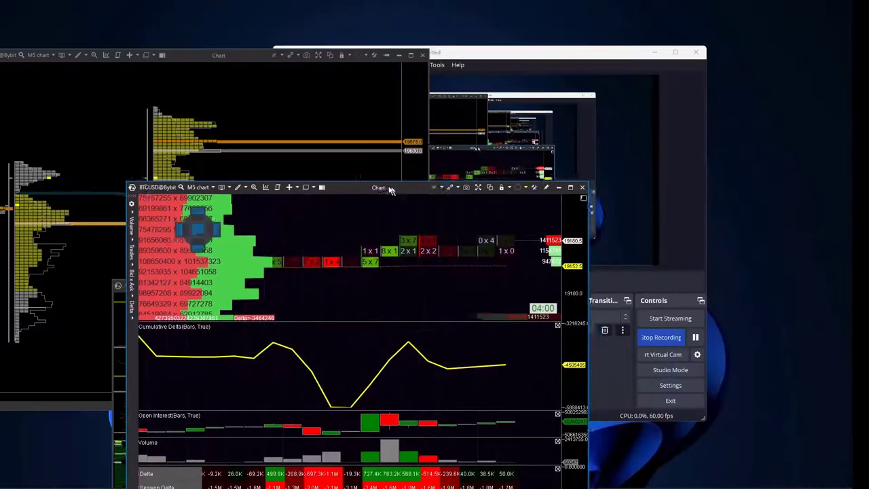
# - Dock the separate BTCUSD M5 chart windows together into one window
pyautogui.moveTo(389, 188); pyautogui.dragTo(216, 235)
pyautogui.moveTo(210, 235); pyautogui.dragTo(212, 230)
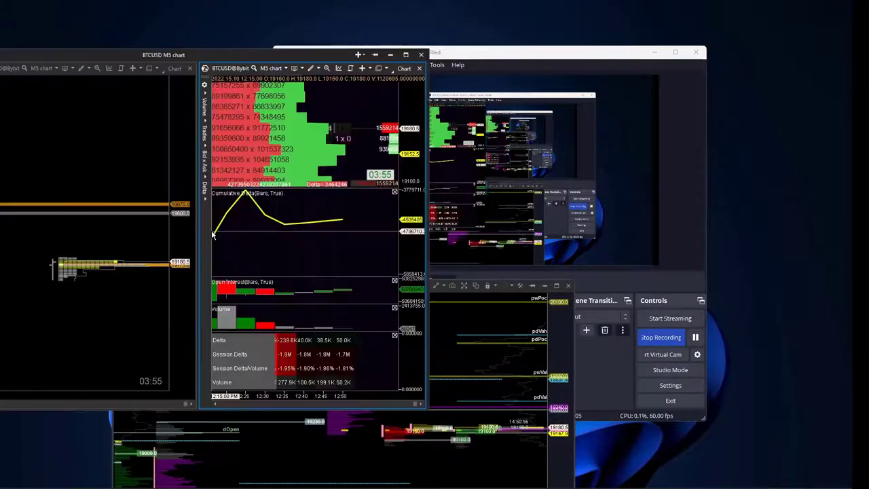
pyautogui.moveTo(218, 60); pyautogui.dragTo(289, 23)
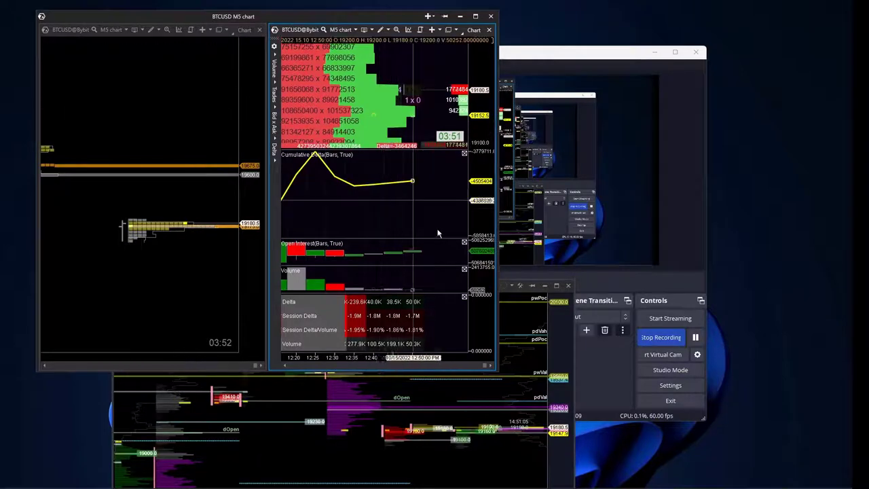
pyautogui.click(510, 286)
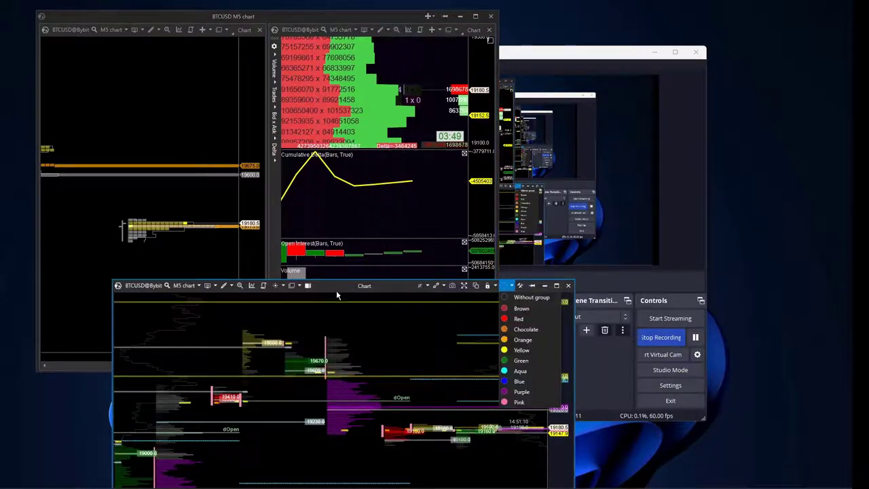
pyautogui.moveTo(348, 285); pyautogui.dragTo(153, 215)
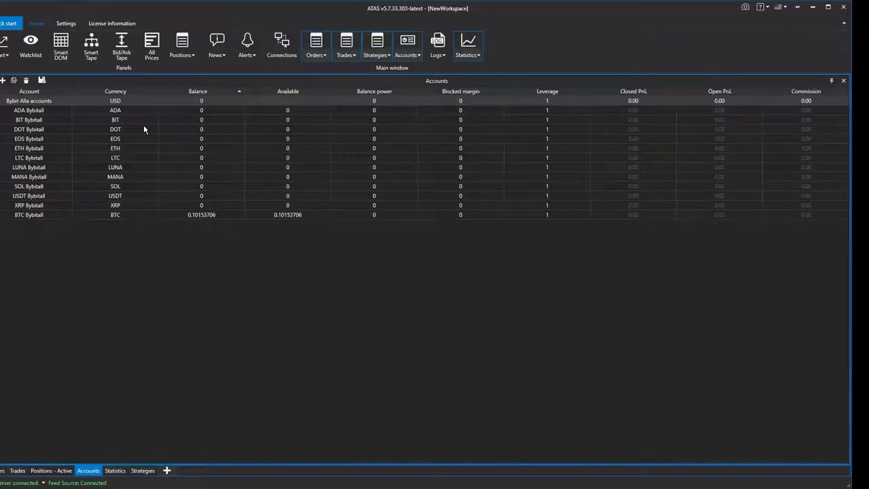
# - Open a BTCUSD@Bybit Smart DOM and fit it full-height along the right edge
pyautogui.click(60, 48)
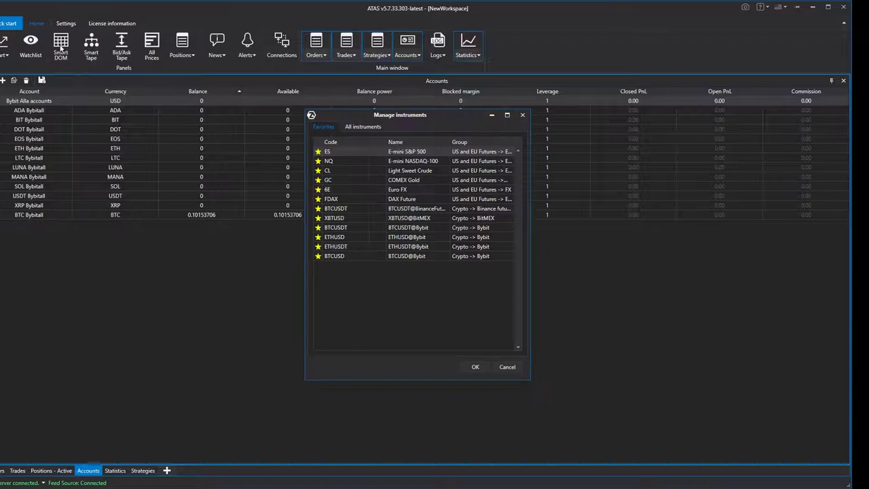
pyautogui.doubleClick(340, 258)
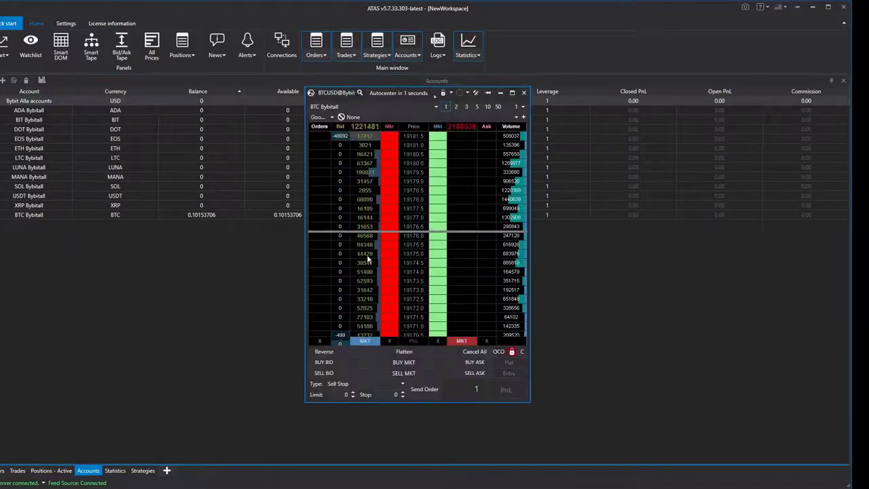
pyautogui.moveTo(365, 100); pyautogui.dragTo(781, 11)
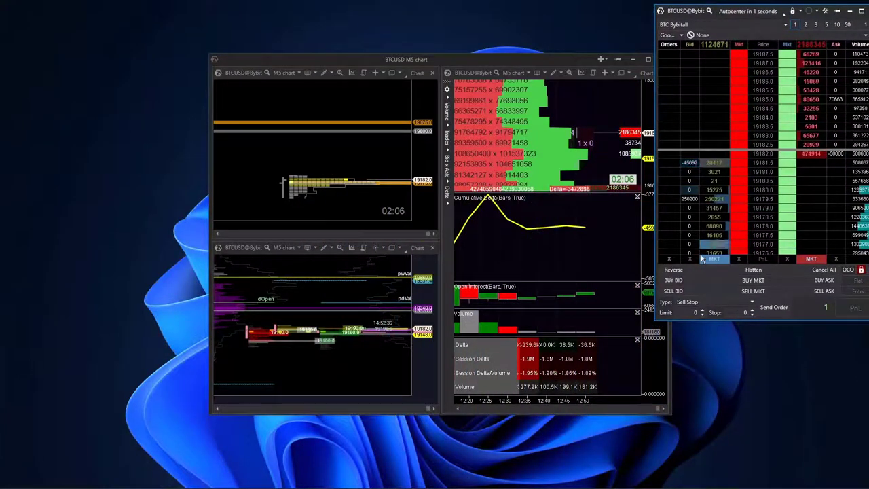
pyautogui.moveTo(766, 319); pyautogui.dragTo(742, 486)
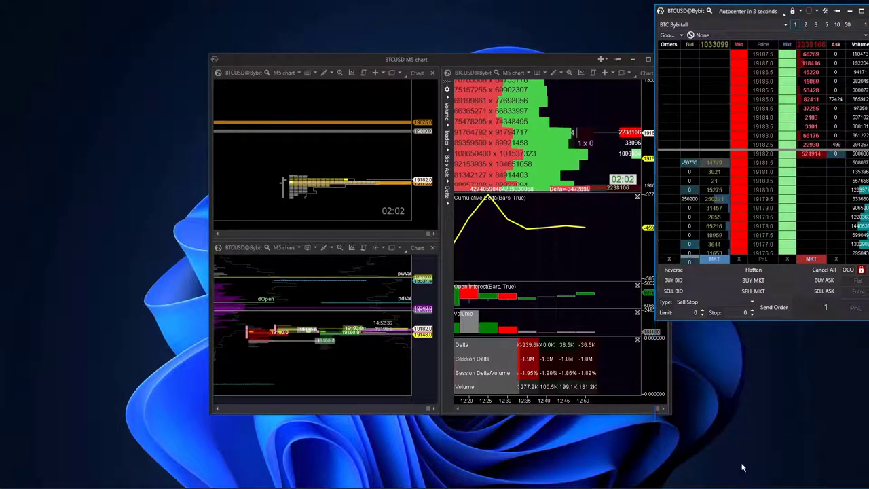
pyautogui.moveTo(657, 219)
pyautogui.mouseDown()
pyautogui.moveTo(737, 215)
pyautogui.moveTo(671, 224)
pyautogui.mouseUp()
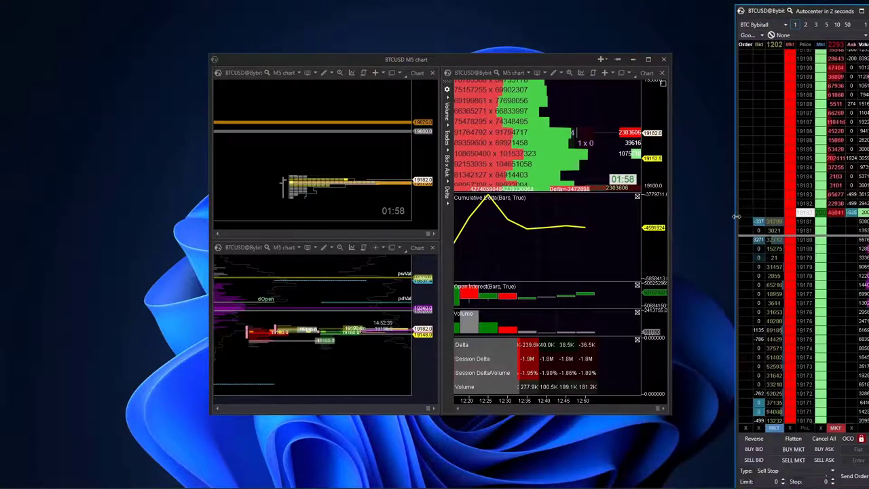
# - Move the combined chart window to the top-left and enlarge it up to the DOM
pyautogui.moveTo(475, 62); pyautogui.dragTo(265, 15)
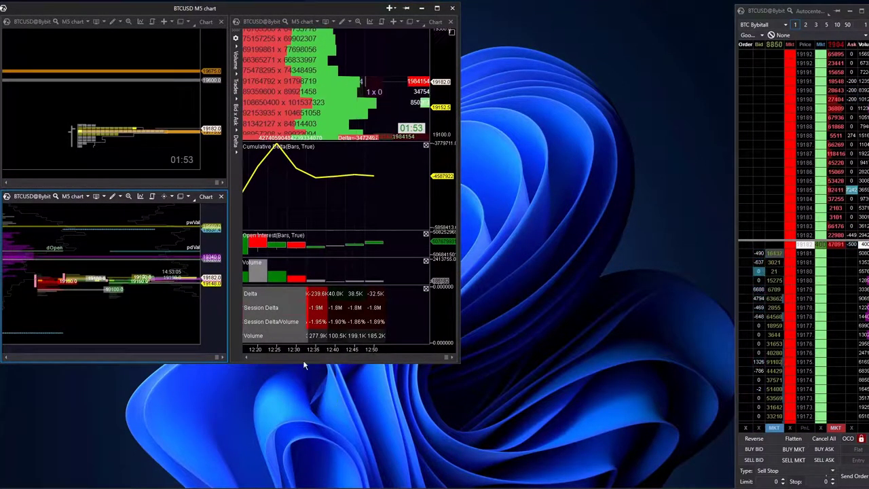
pyautogui.moveTo(307, 365); pyautogui.dragTo(318, 484)
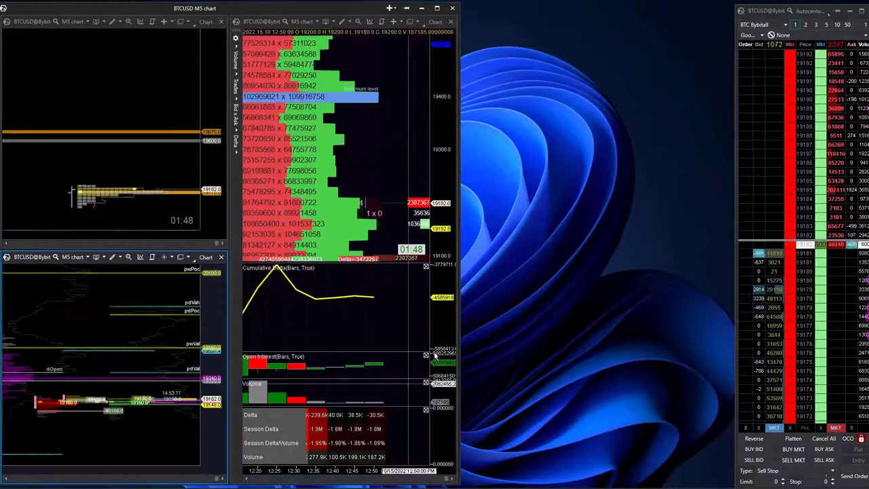
pyautogui.moveTo(459, 257); pyautogui.dragTo(738, 267)
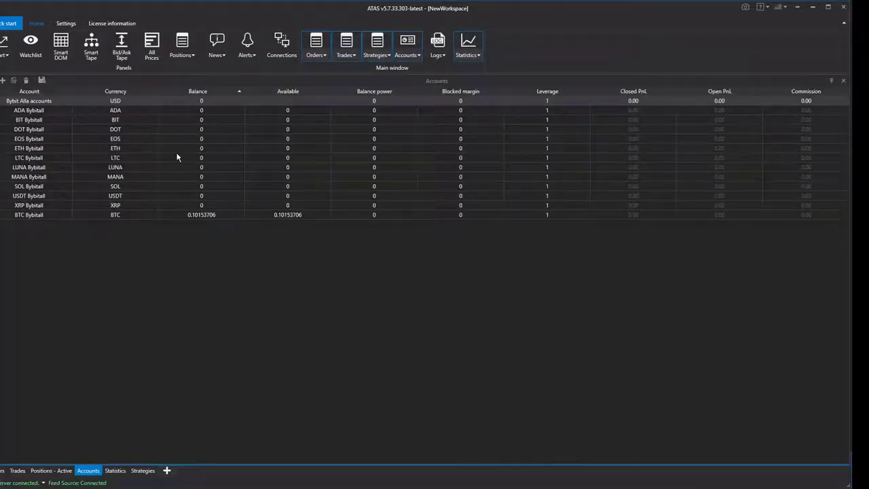
# - Load the ETHBybit layout from the layout settings
pyautogui.click(65, 24)
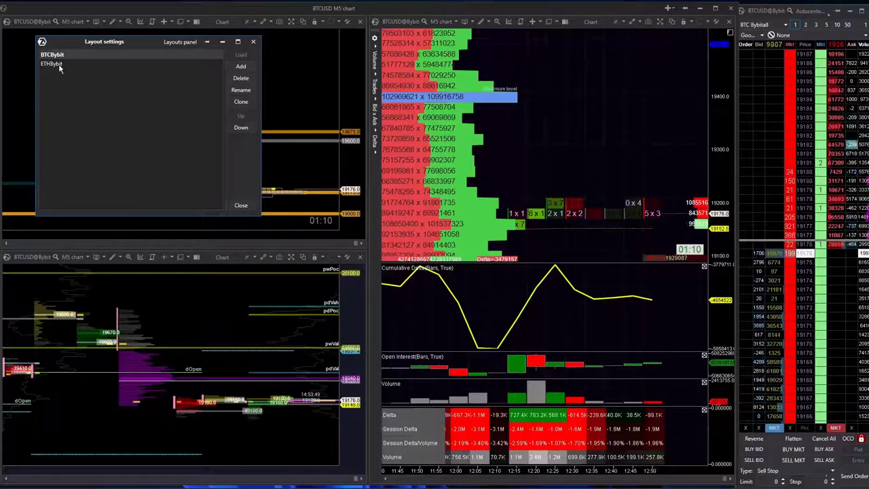
pyautogui.click(59, 64)
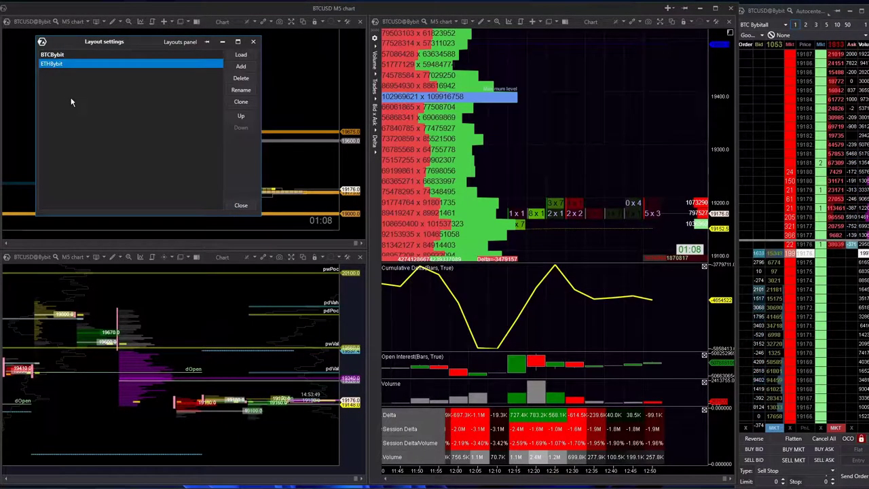
pyautogui.click(242, 57)
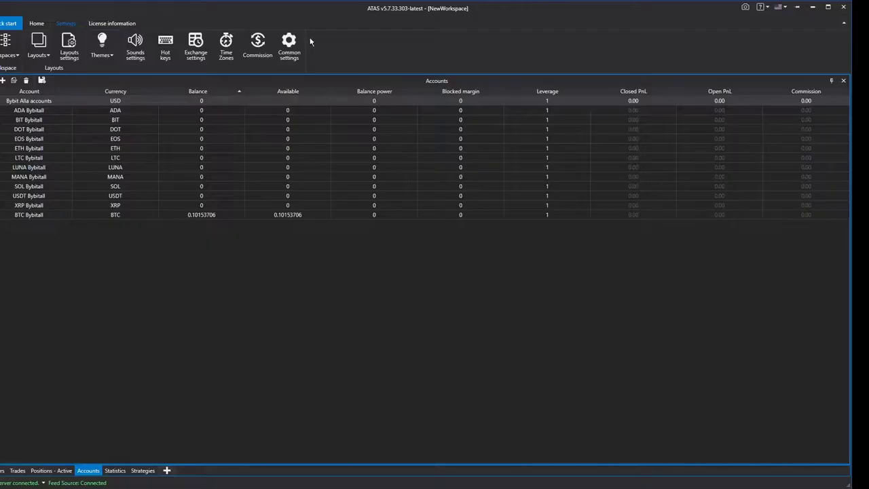
# - Open three ETHUSD@Bybit charts with the Sessions, Classic Daily TPO and OrderflowBryan templates
pyautogui.click(36, 24)
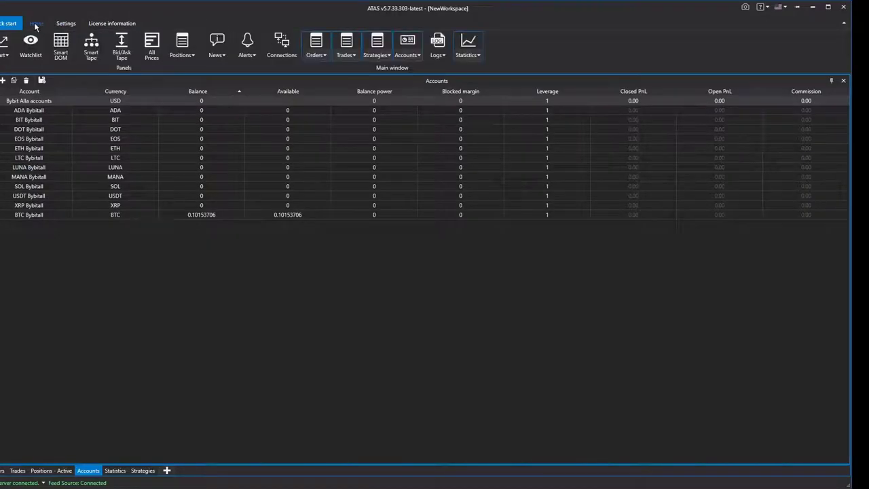
pyautogui.click(8, 56)
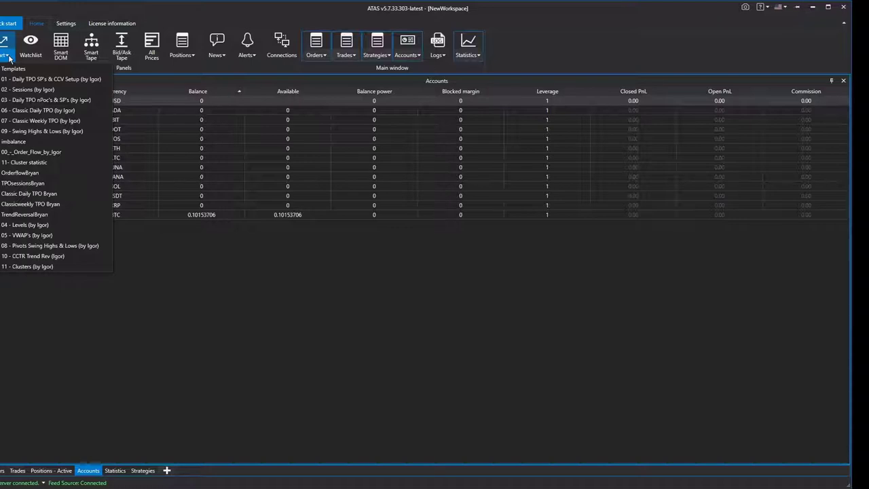
pyautogui.click(29, 90)
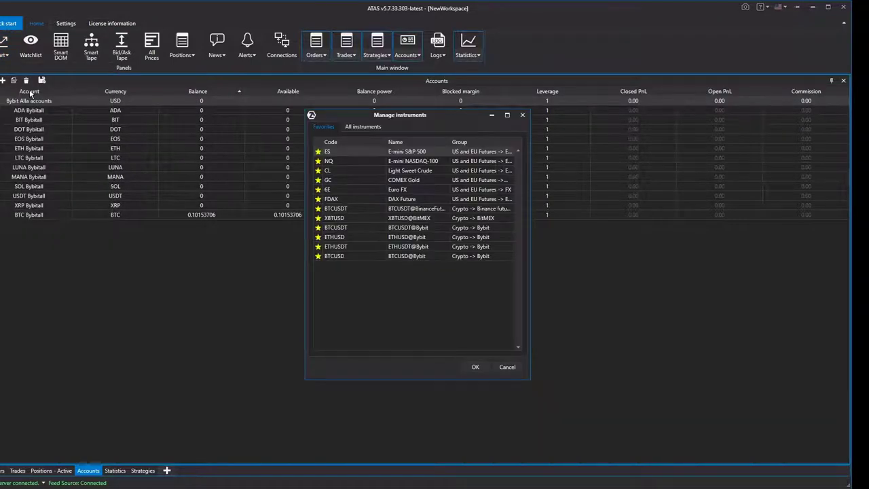
pyautogui.doubleClick(335, 237)
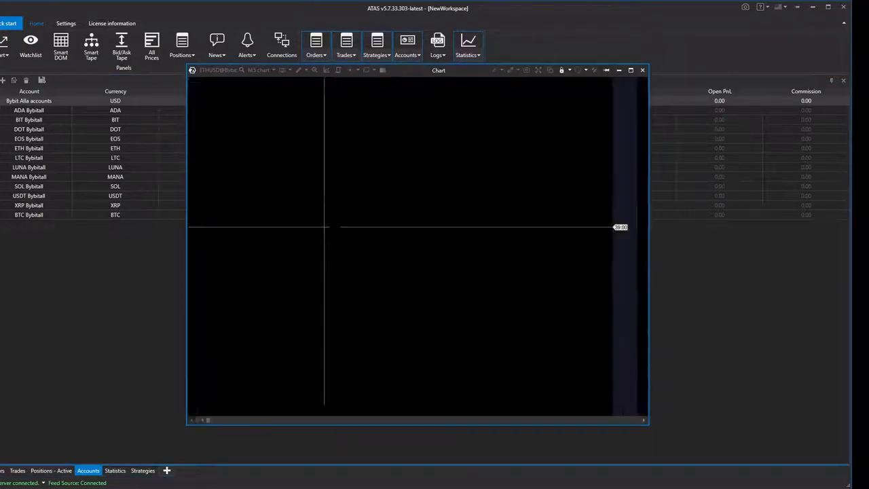
pyautogui.click(9, 60)
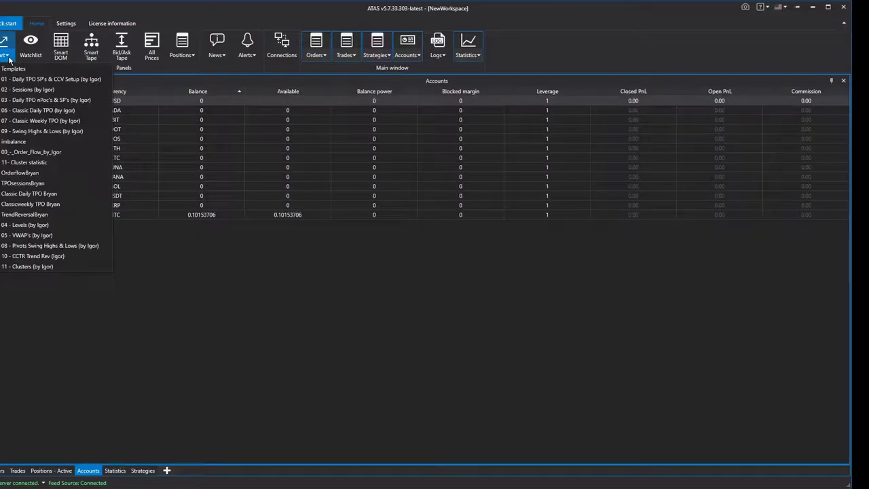
pyautogui.click(23, 111)
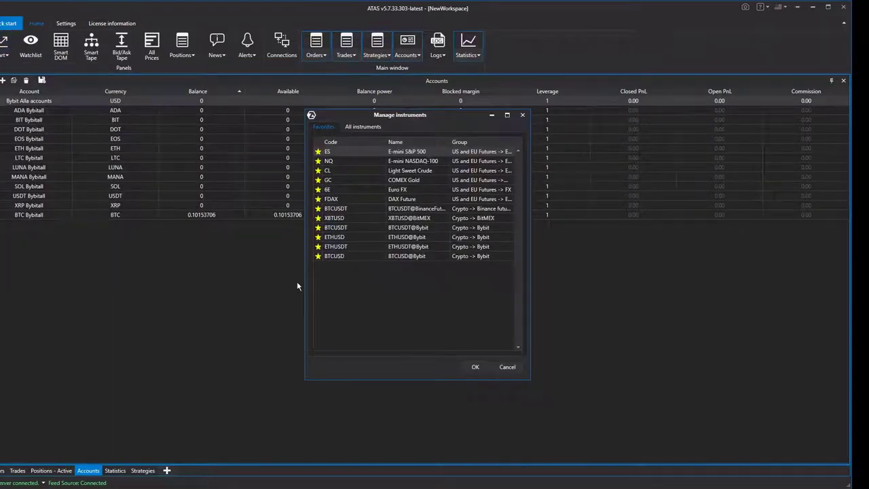
pyautogui.doubleClick(343, 237)
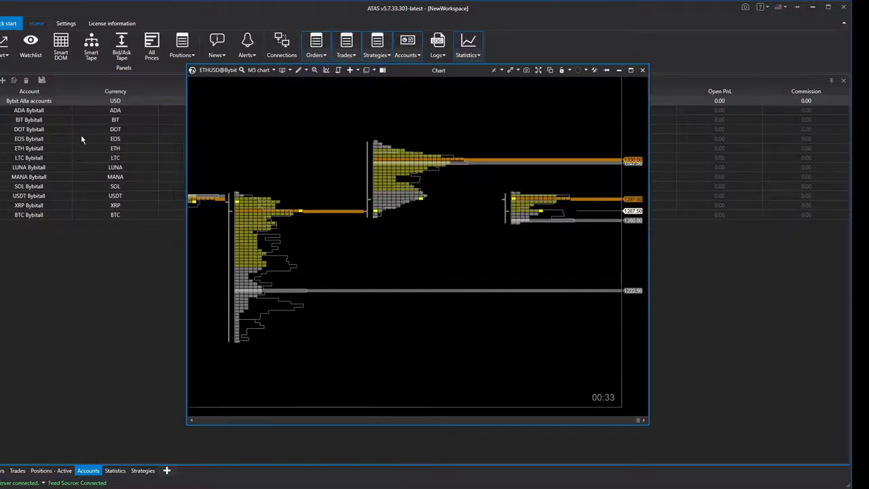
pyautogui.click(10, 61)
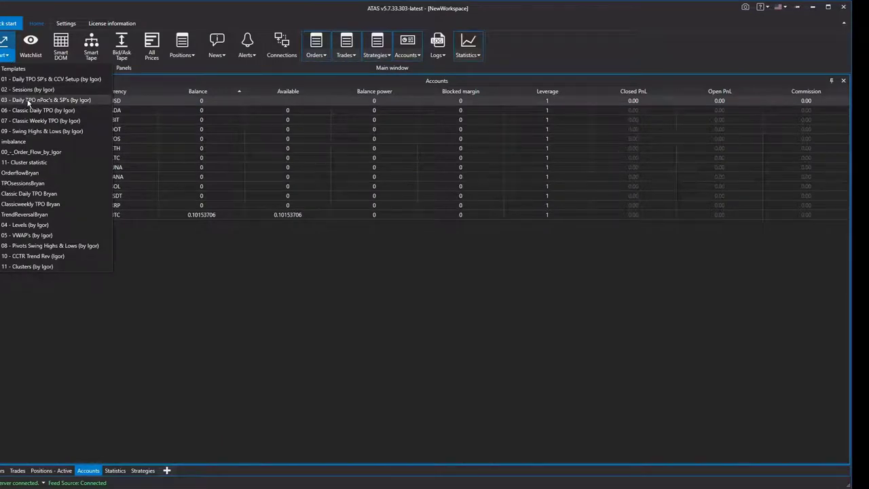
pyautogui.click(19, 174)
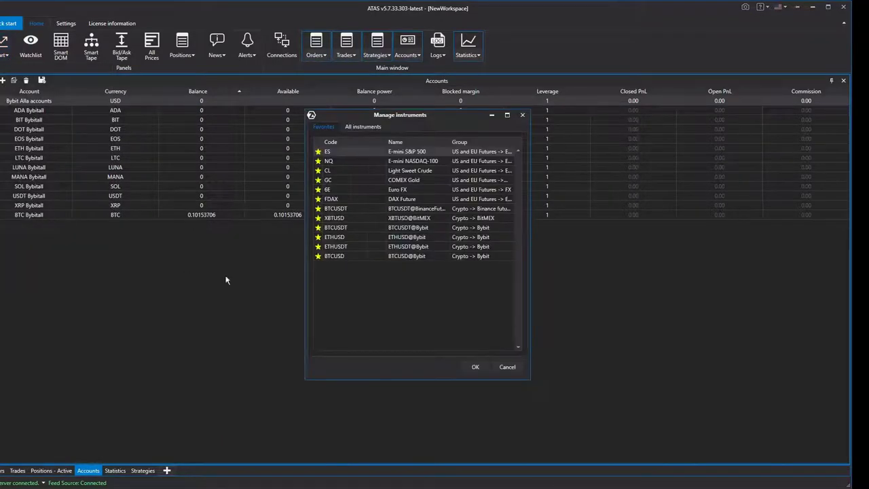
pyautogui.doubleClick(333, 237)
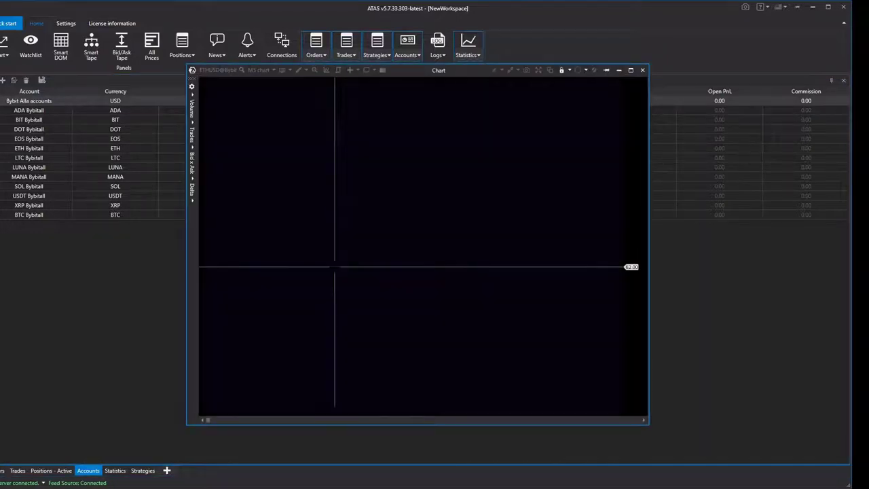
# - Open an ETHUSD@Bybit Smart DOM and minimize the main window and other windows
pyautogui.click(64, 57)
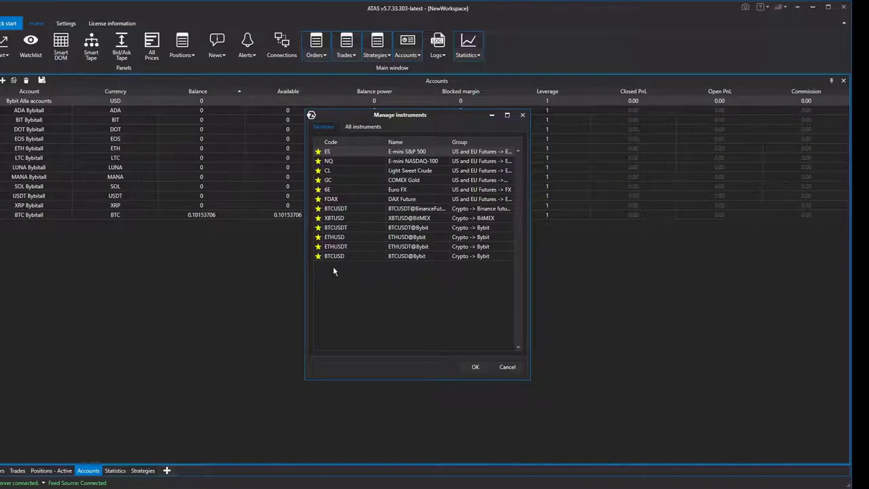
pyautogui.click(335, 239)
pyautogui.doubleClick(336, 238)
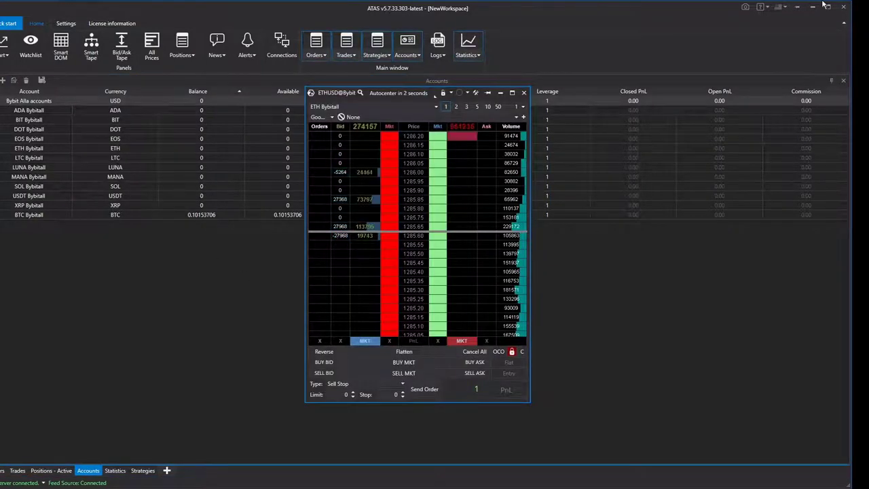
pyautogui.click(813, 8)
pyautogui.moveTo(421, 92); pyautogui.dragTo(751, 6)
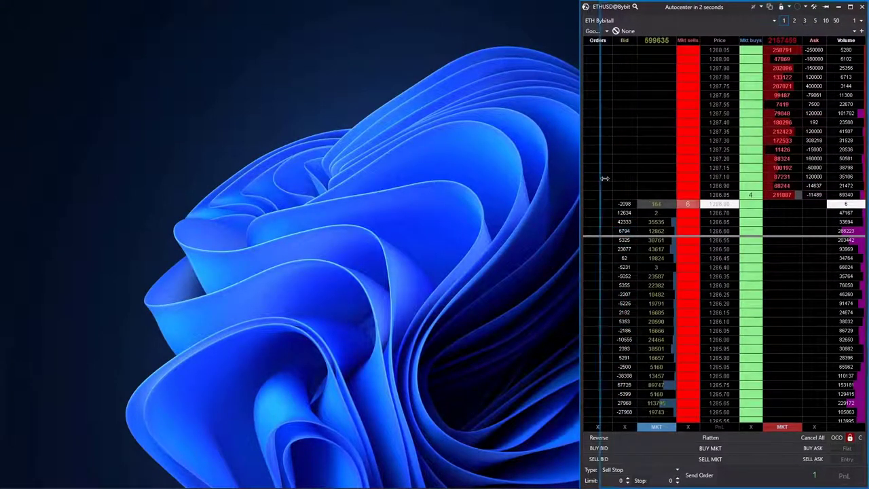
# - Narrow the ETH DOM, dock the third ETHUSD chart into the two-pane window, and maximize its height
pyautogui.moveTo(605, 178); pyautogui.dragTo(715, 194)
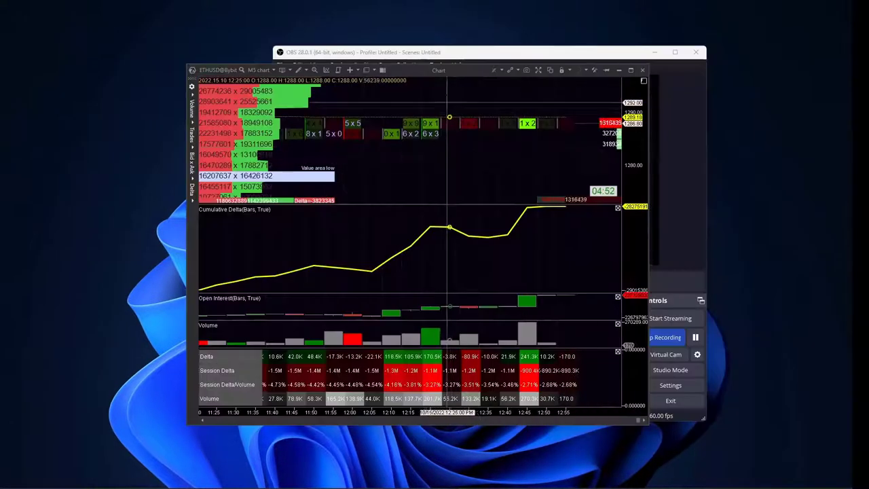
pyautogui.moveTo(471, 83)
pyautogui.mouseDown()
pyautogui.moveTo(648, 162)
pyautogui.moveTo(694, 165)
pyautogui.moveTo(743, 154)
pyautogui.moveTo(697, 226)
pyautogui.moveTo(576, 251)
pyautogui.moveTo(484, 239)
pyautogui.moveTo(433, 247)
pyautogui.mouseUp()
pyautogui.moveTo(438, 74); pyautogui.dragTo(329, 44)
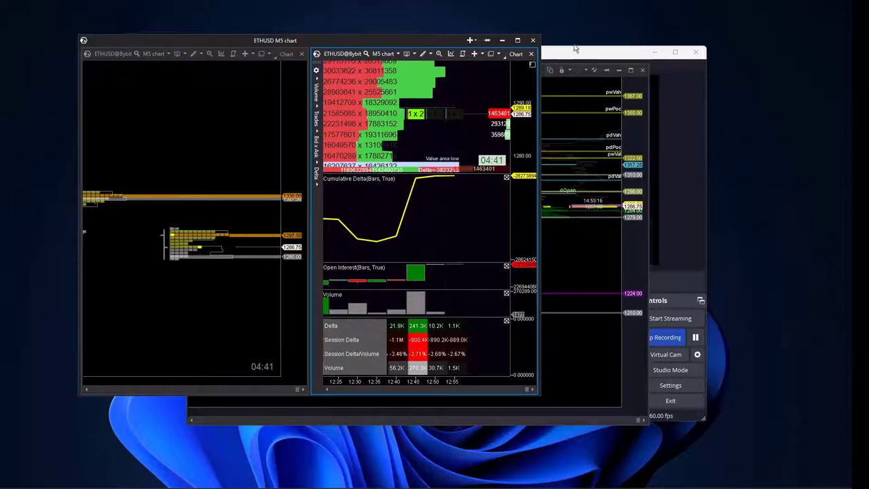
pyautogui.click(570, 70)
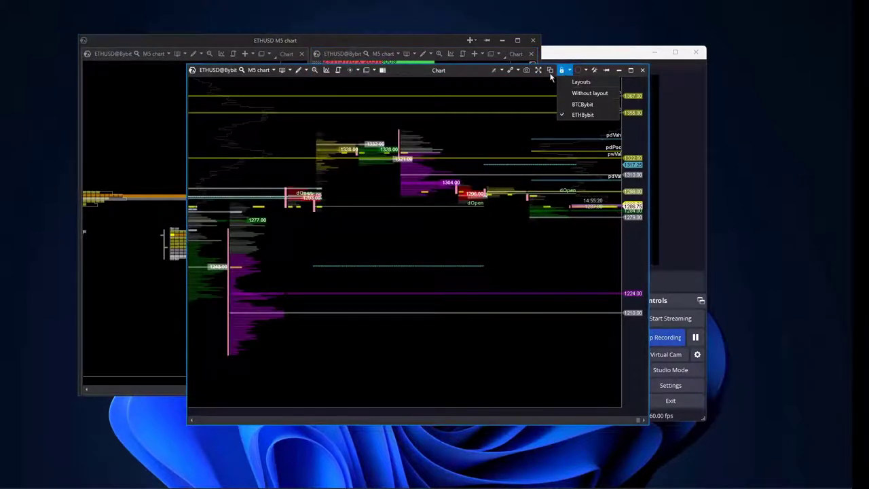
pyautogui.moveTo(478, 76); pyautogui.dragTo(195, 234)
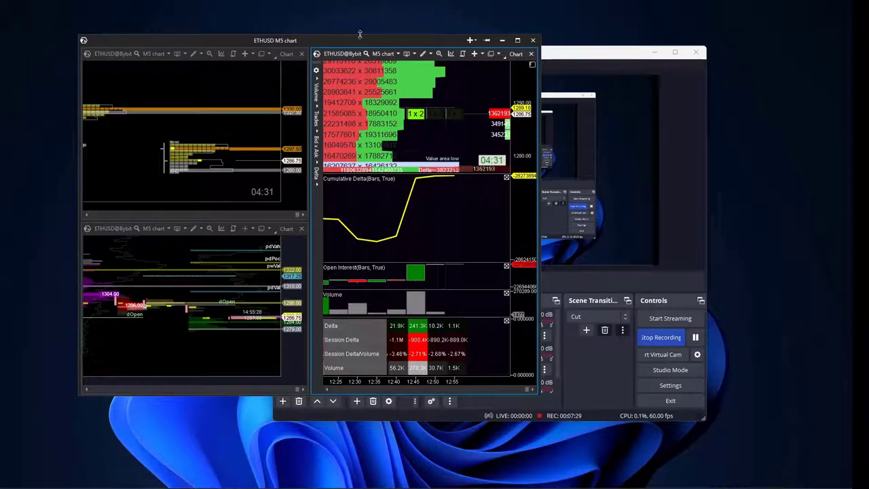
pyautogui.moveTo(348, 41); pyautogui.dragTo(273, 8)
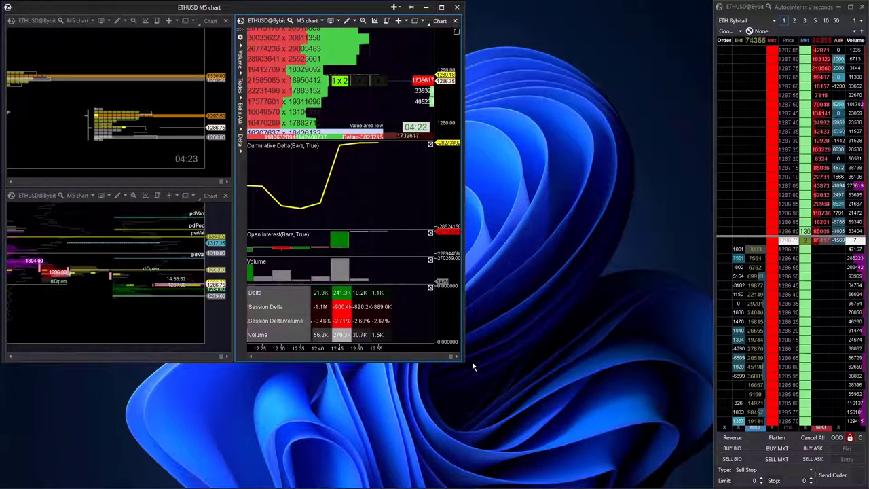
pyautogui.doubleClick(277, 361)
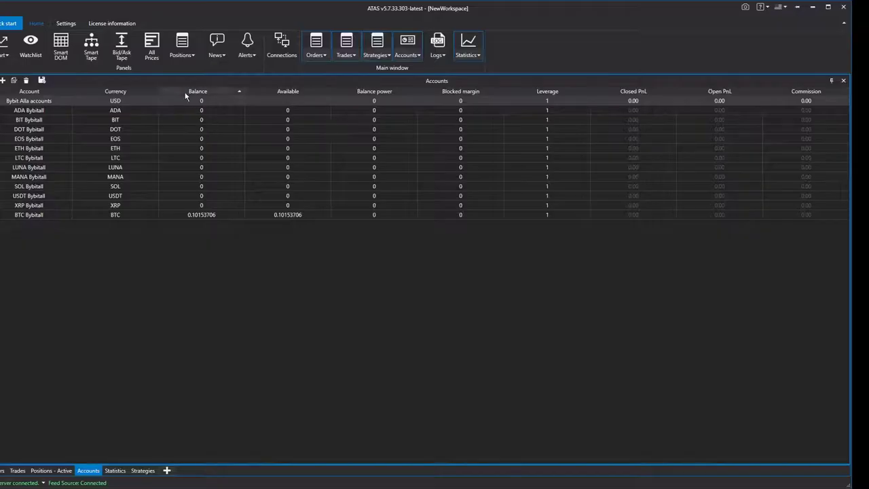
# - Load the BTCBybit layout from Layouts settings, replacing the ETHUSD charts and DOM with BTCUSD
pyautogui.click(57, 25)
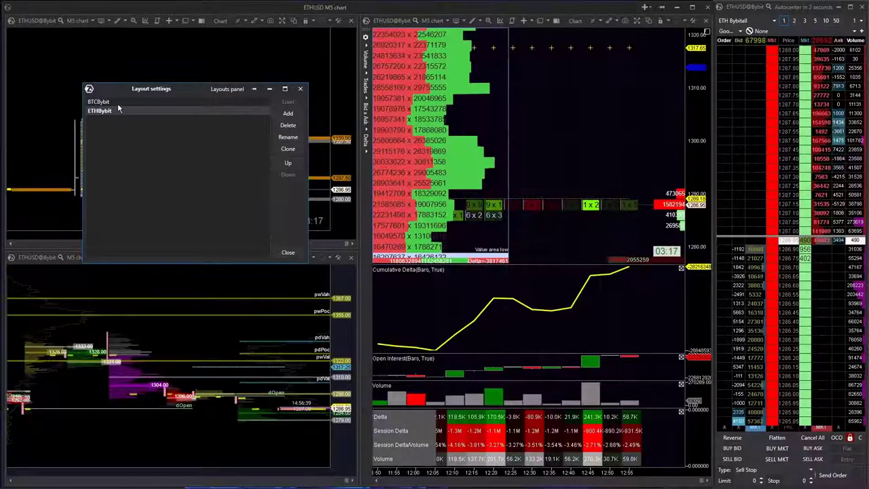
pyautogui.click(117, 102)
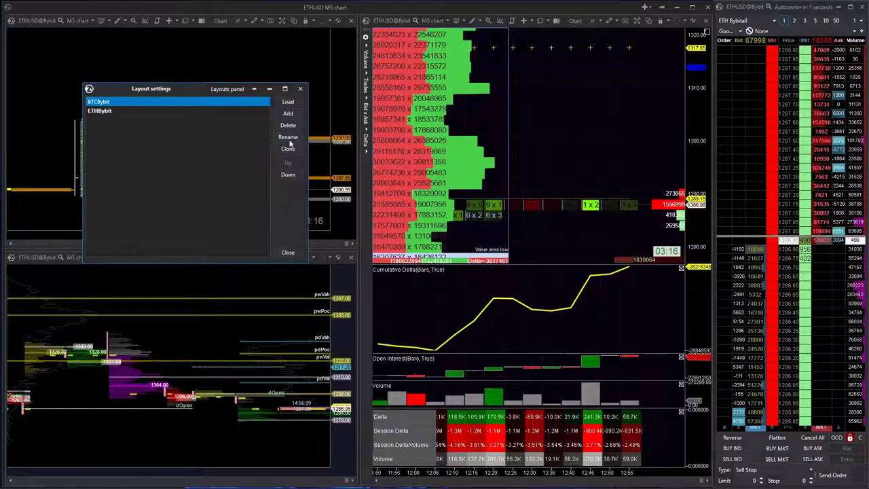
pyautogui.click(279, 103)
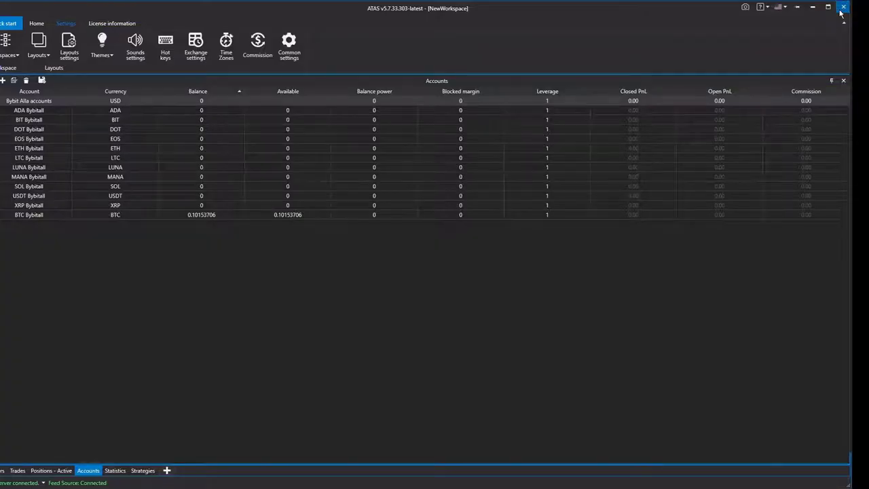
# - Exit ATAS, confirming with Save current workspace kept ticked
pyautogui.click(841, 9)
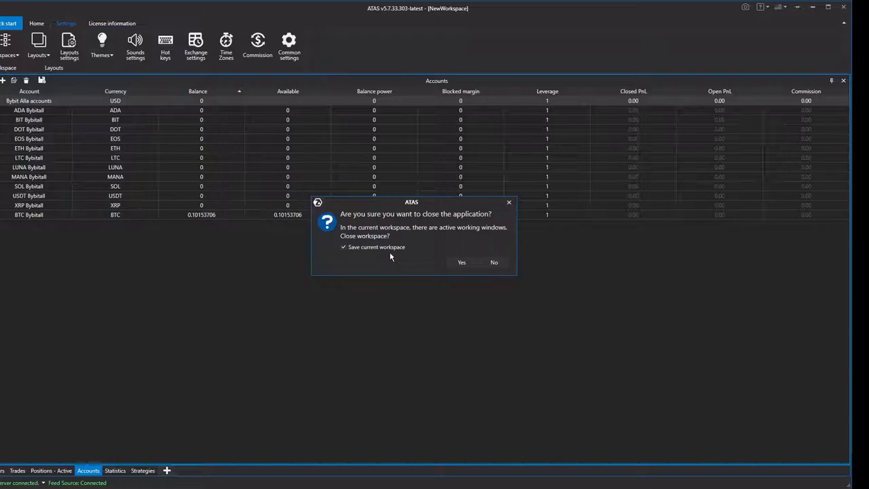
pyautogui.click(461, 263)
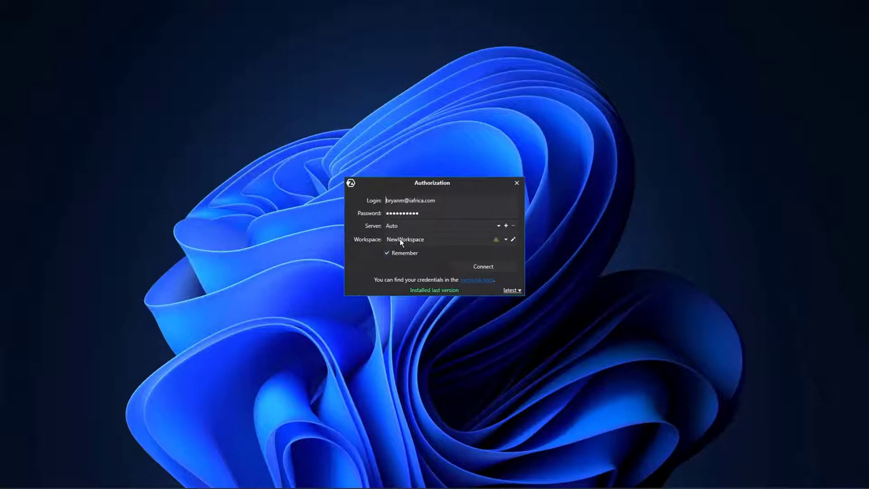
# - Sign in again with NewWorkspace chosen as the workspace and connect
pyautogui.click(506, 240)
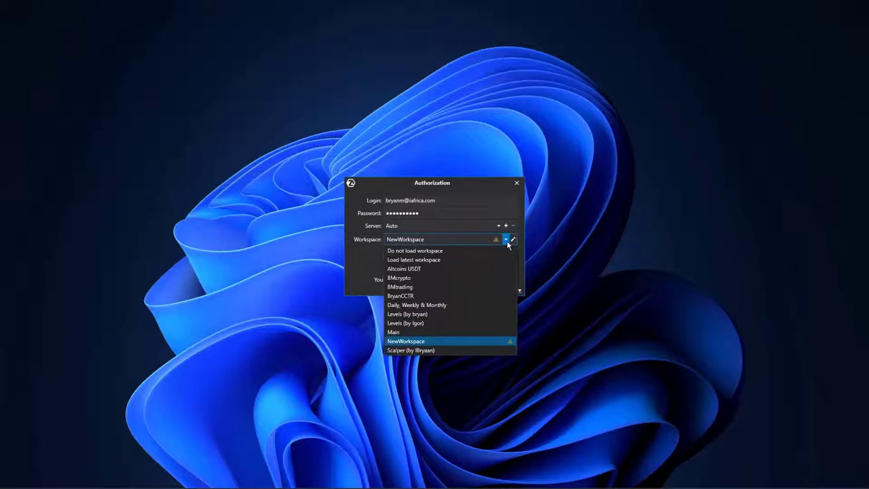
pyautogui.click(508, 244)
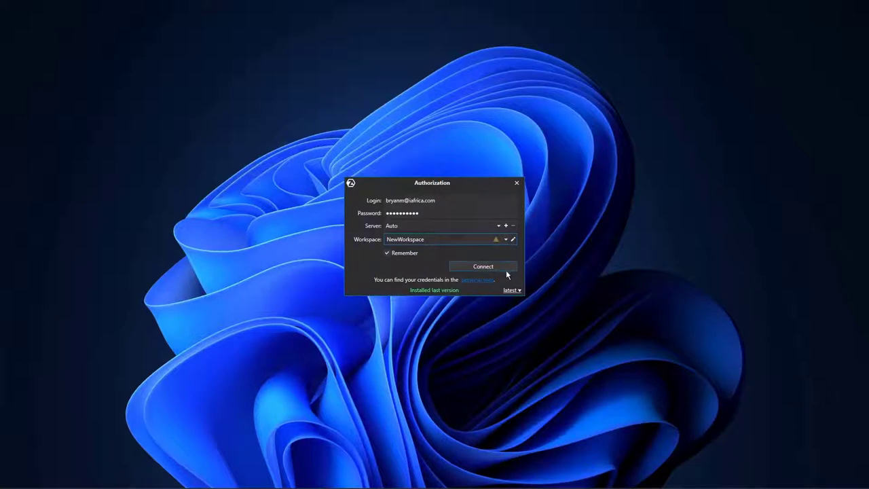
pyautogui.click(493, 266)
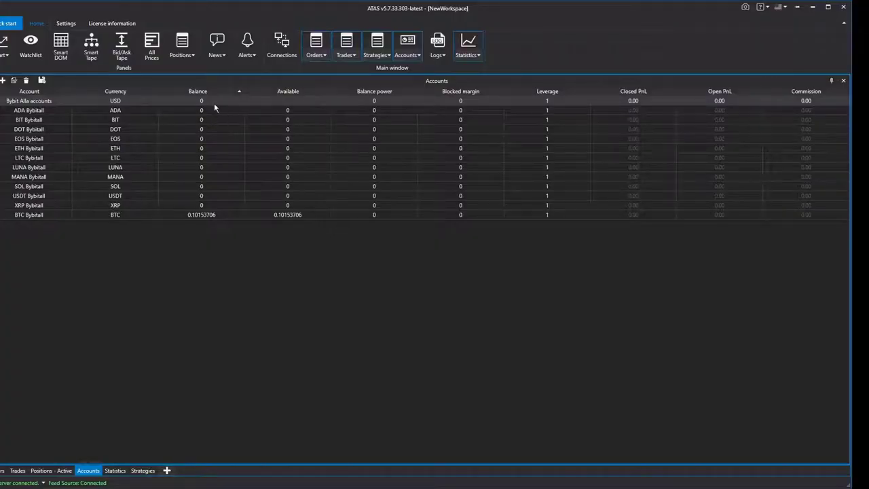
# - Load the ETHBybit layout from Layouts settings, bringing back the ETHUSD@Bybit charts and DOM
pyautogui.click(61, 25)
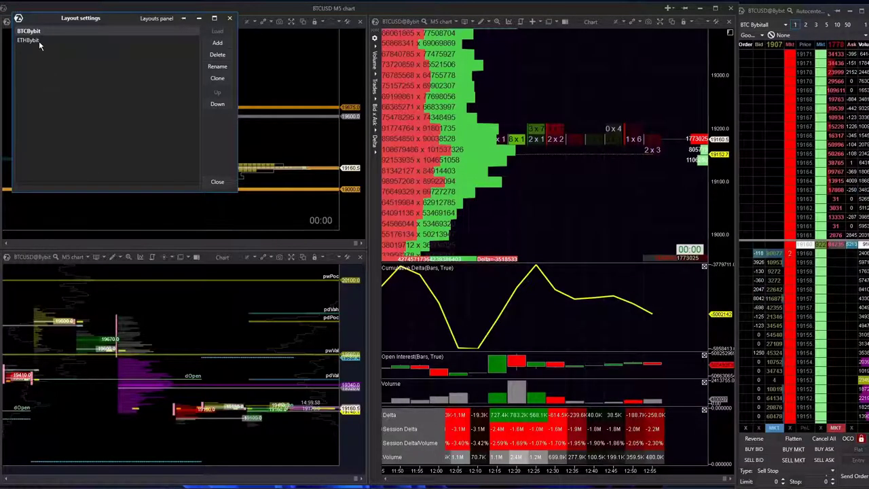
pyautogui.click(39, 41)
pyautogui.click(220, 31)
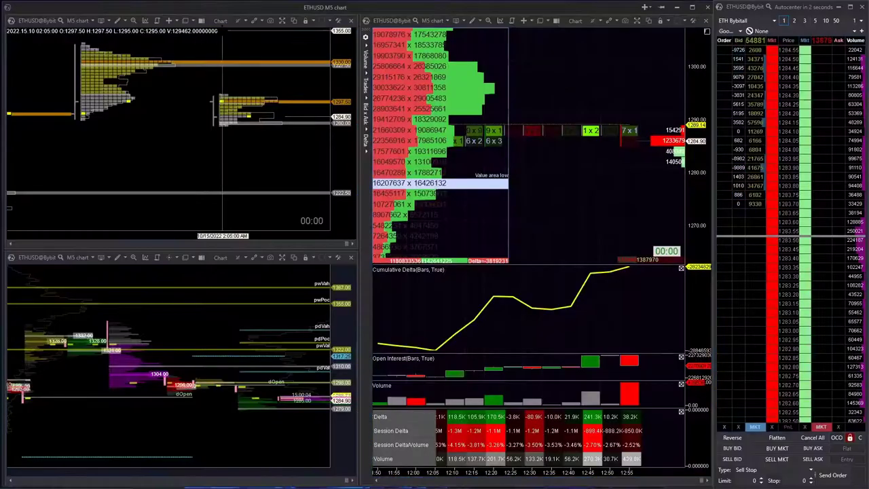